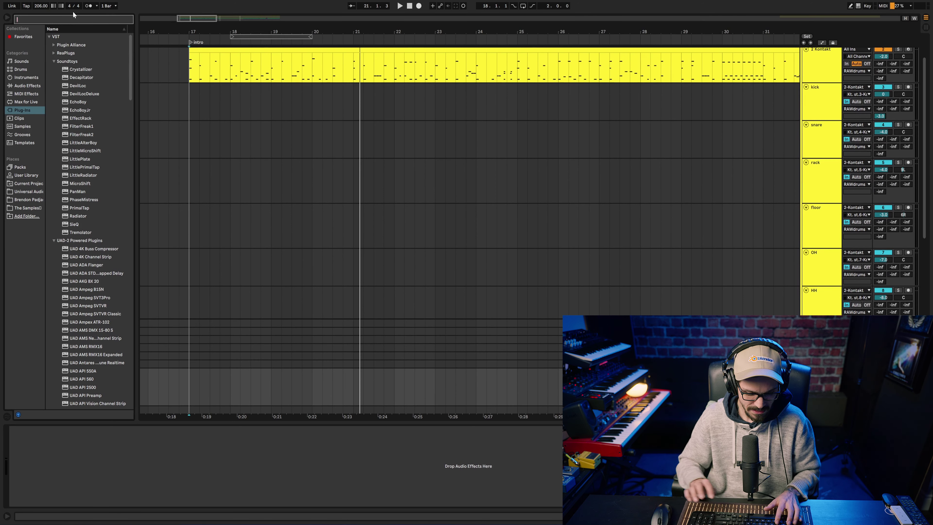
Search the plug-ins for "dec" and load Soundtoys Decapitator on the empty return track.
text(d)
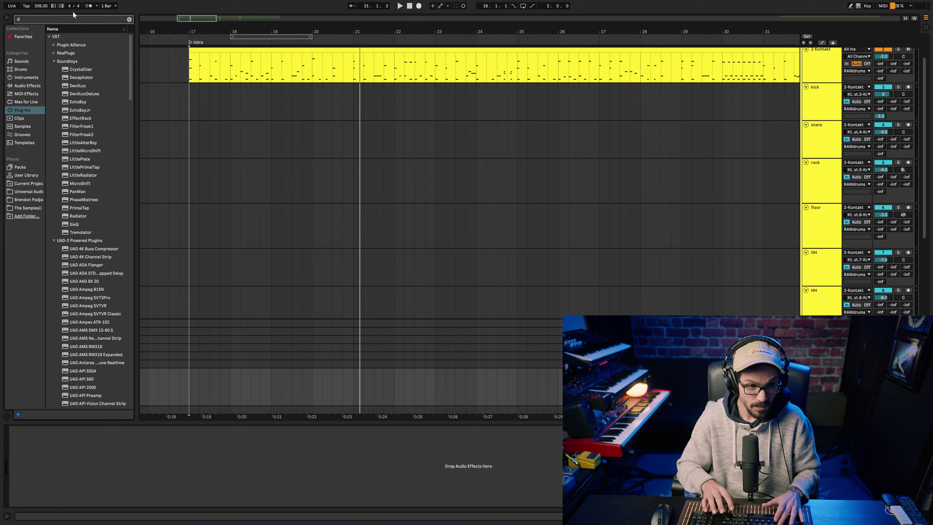
text(ec)
key(Down)
key(Return)
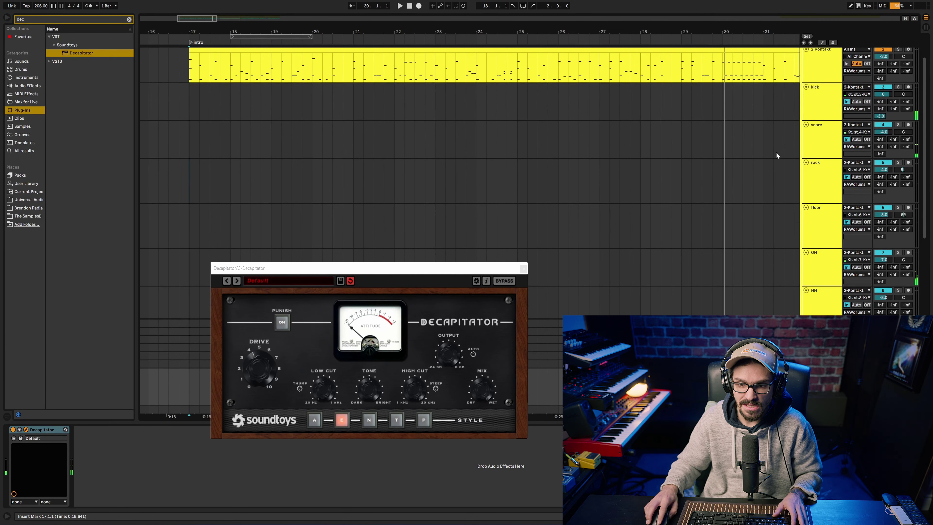
Set the Decapitator return's volume to -11 dB and switch the return on during playback.
scroll(759, 110, up, 2)
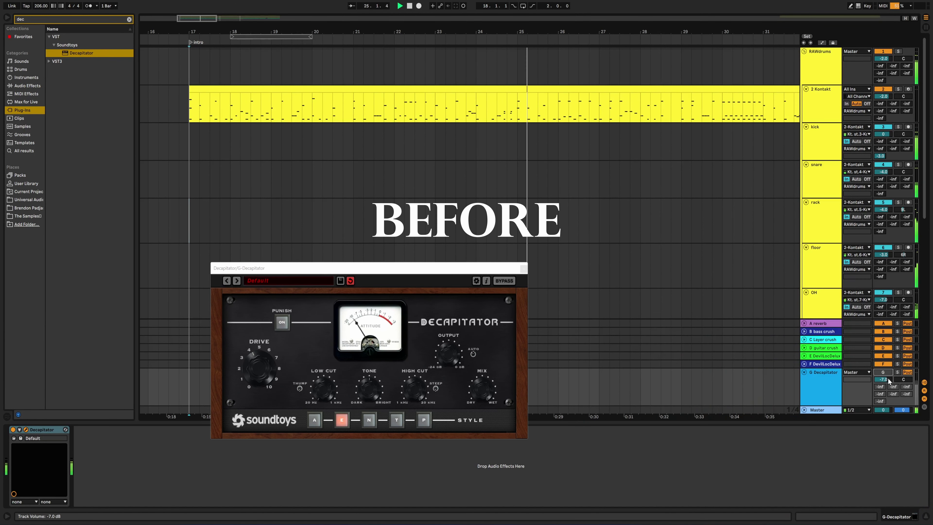
drag(892, 380, 892, 384)
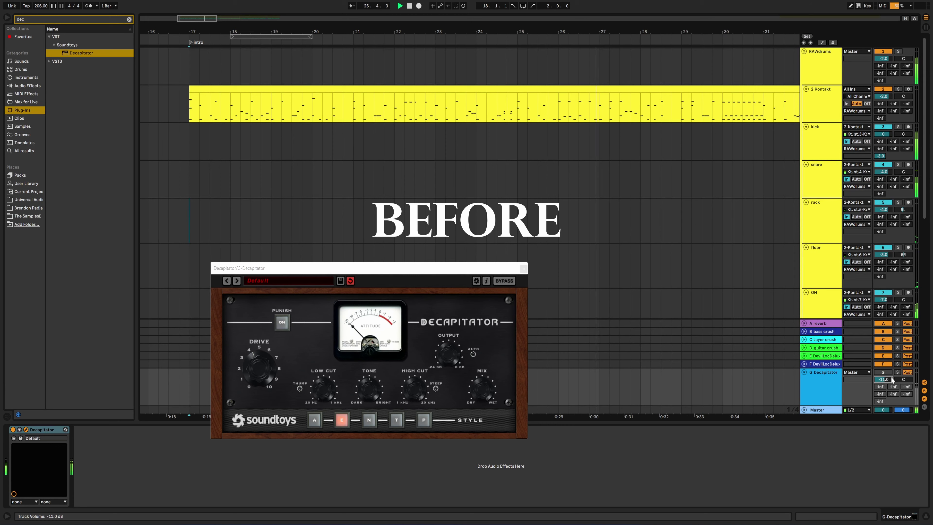
click(885, 374)
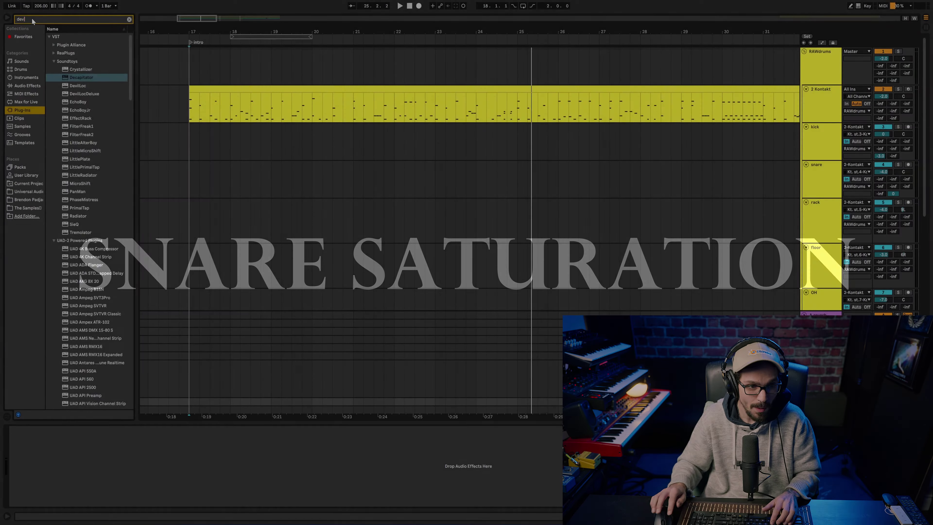
Search the plug-ins for "dev" and load DevilLocDeluxe on return H for snare saturation.
text(dev)
click(87, 63)
double_click(88, 63)
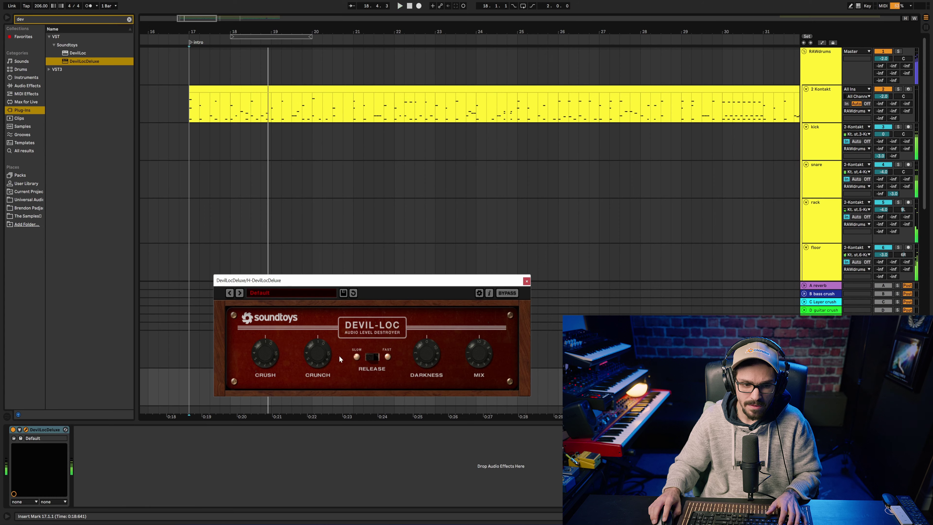
Adjust Devil-Loc's Crunch and toggle return H during playback to compare the snare saturation.
drag(310, 357, 330, 341)
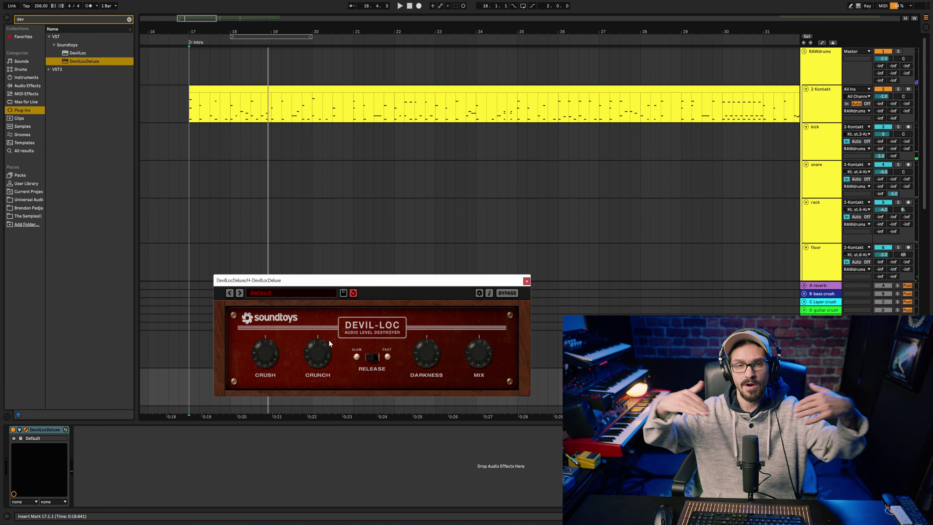
key(space)
key(space)
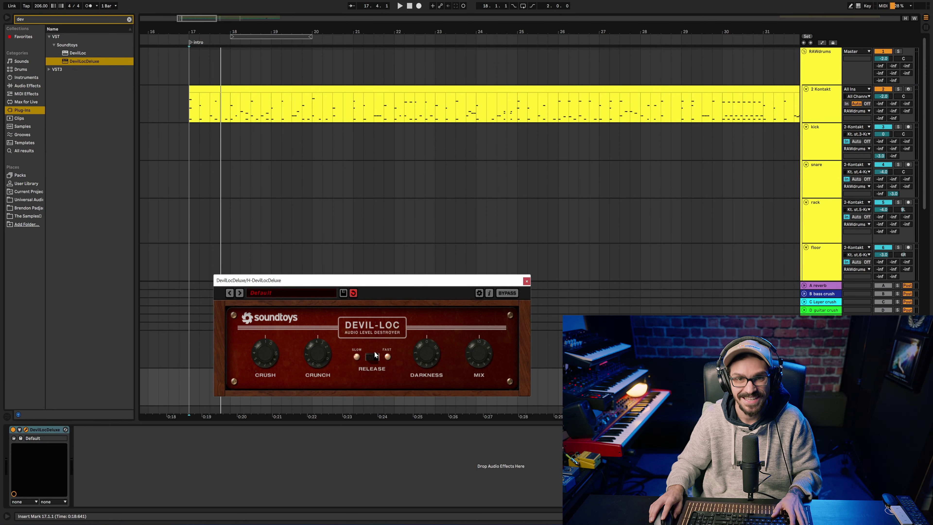
key(space)
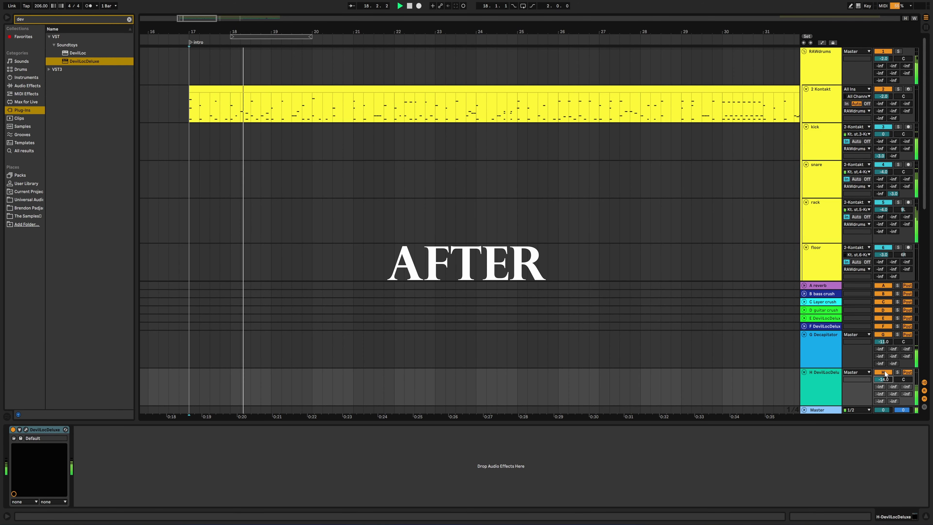
click(883, 372)
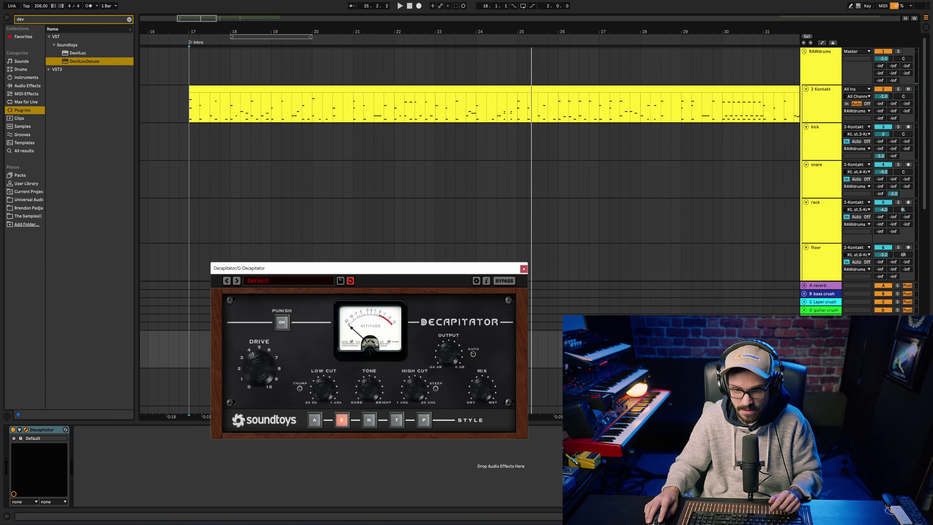
Insert a new return track and raise the rack and floor tom sends feeding it to 0 dB.
key(ctrl+alt+t)
scroll(813, 180, down, 3)
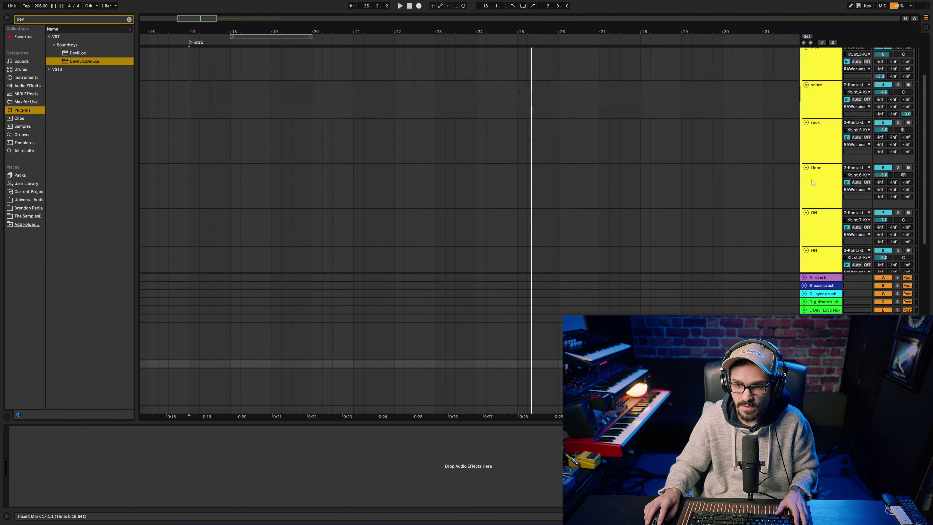
click(812, 179)
shift+click(820, 137)
drag(907, 151, 909, 148)
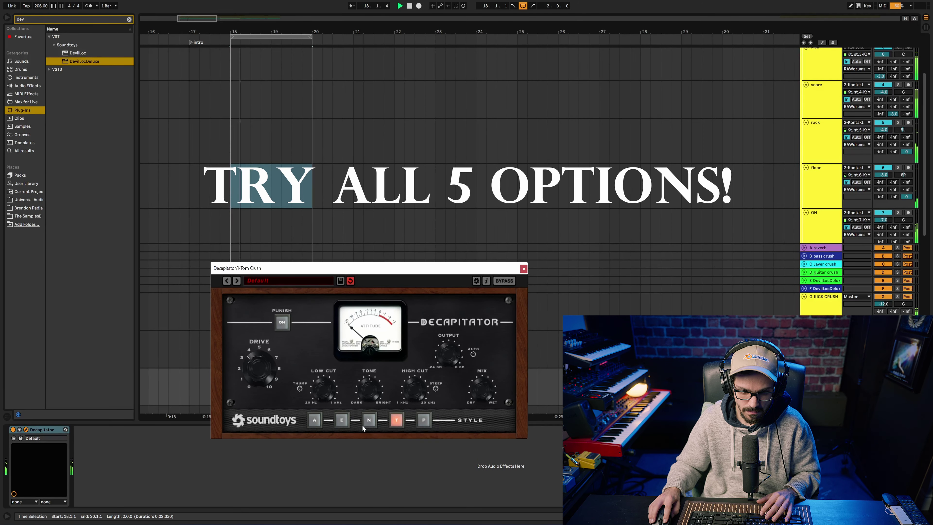
Audition Decapitator styles N and A on the Tom Crush return, leaving A selected.
click(365, 423)
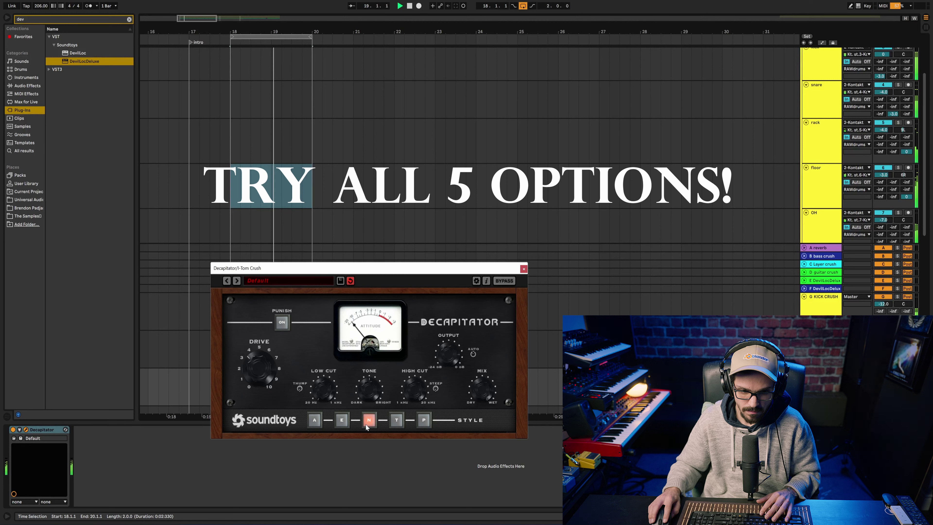
click(315, 423)
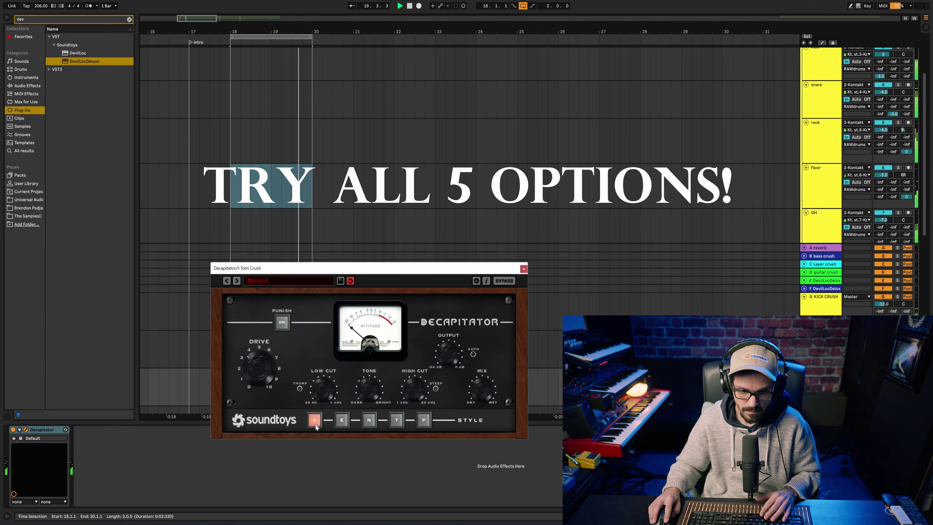
key(space)
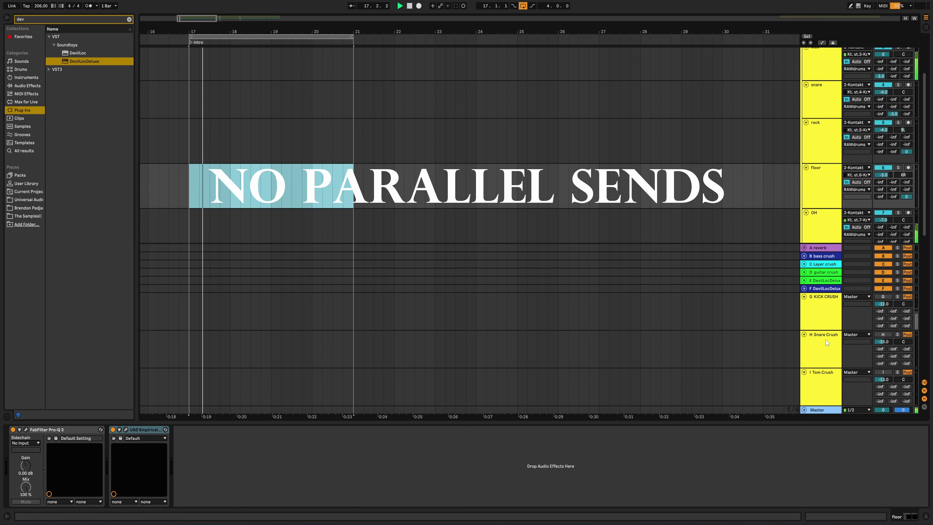
Select the Kick, Snare and Tom Crush returns together, and afterward only the kick track.
click(814, 312)
shift+click(816, 389)
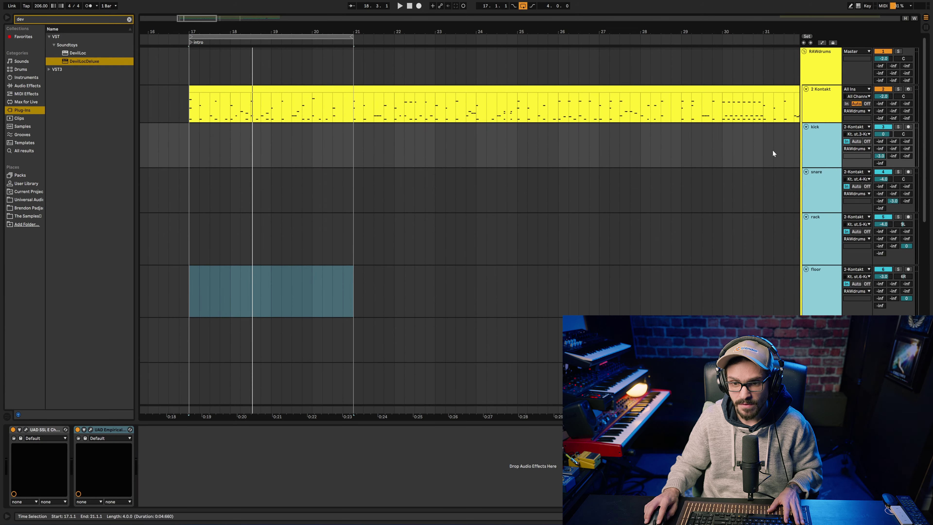
click(773, 151)
click(813, 157)
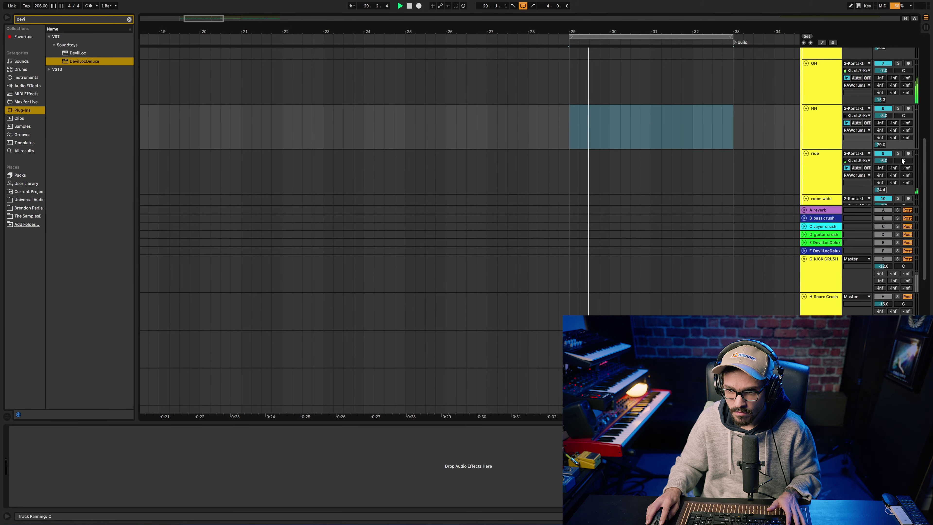
Adjust the ride track's panning, and close the Devil-Loc Deluxe window after auditioning the loop.
drag(902, 160, 902, 158)
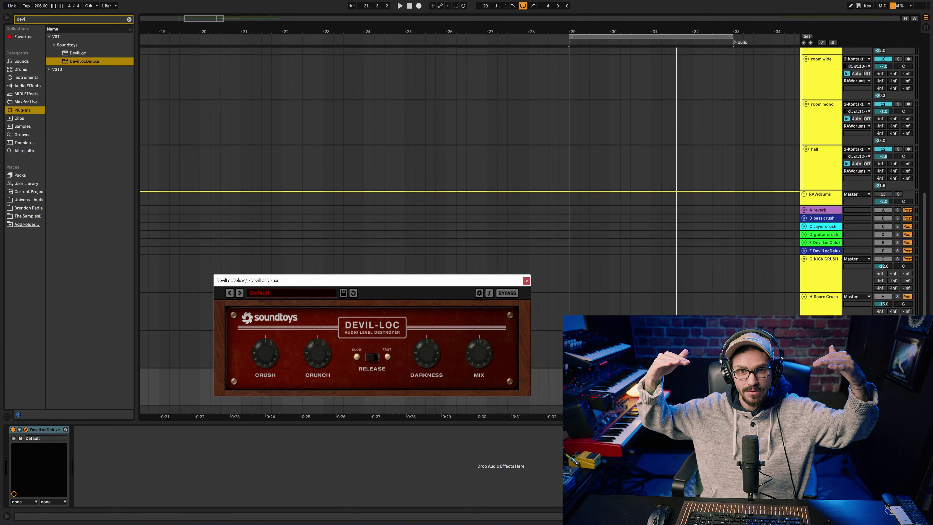
key(space)
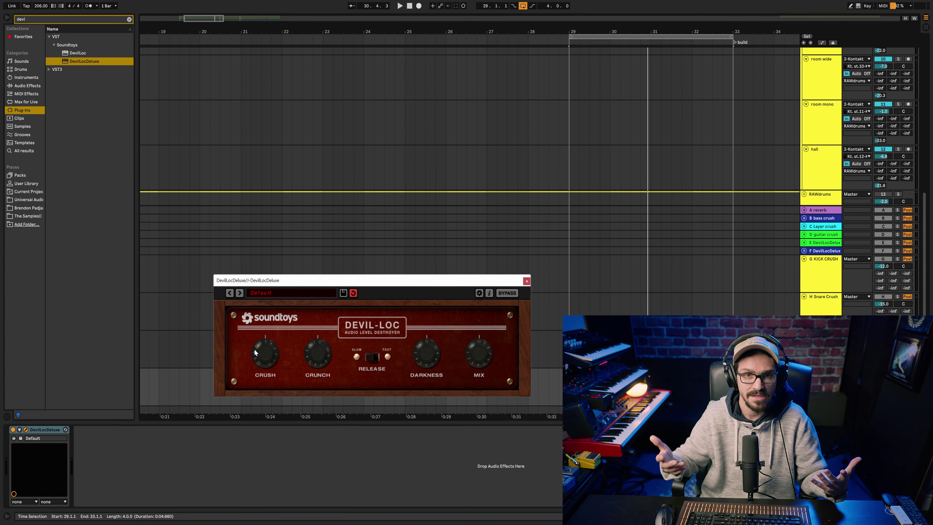
click(527, 281)
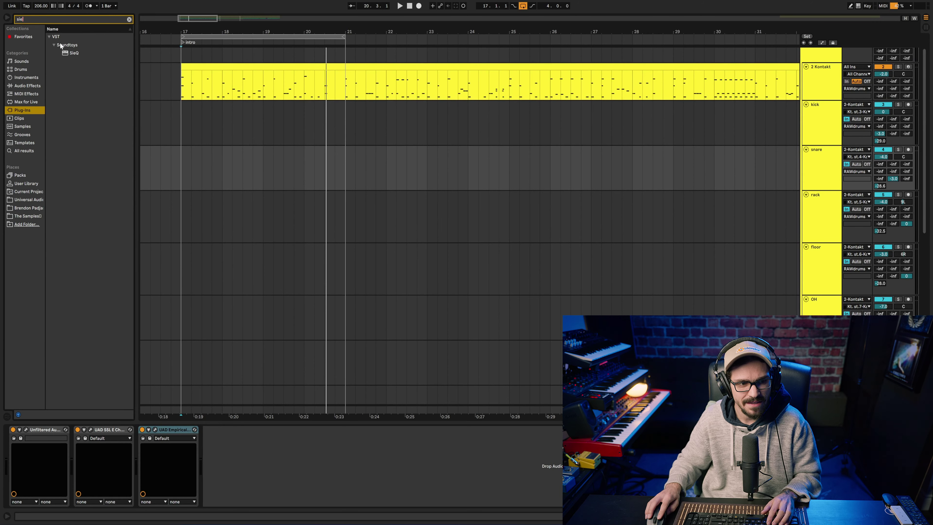
Load the SieQ plug-in on the snare track and adjust its Mid frequency while the loop plays.
double_click(73, 53)
double_click(72, 55)
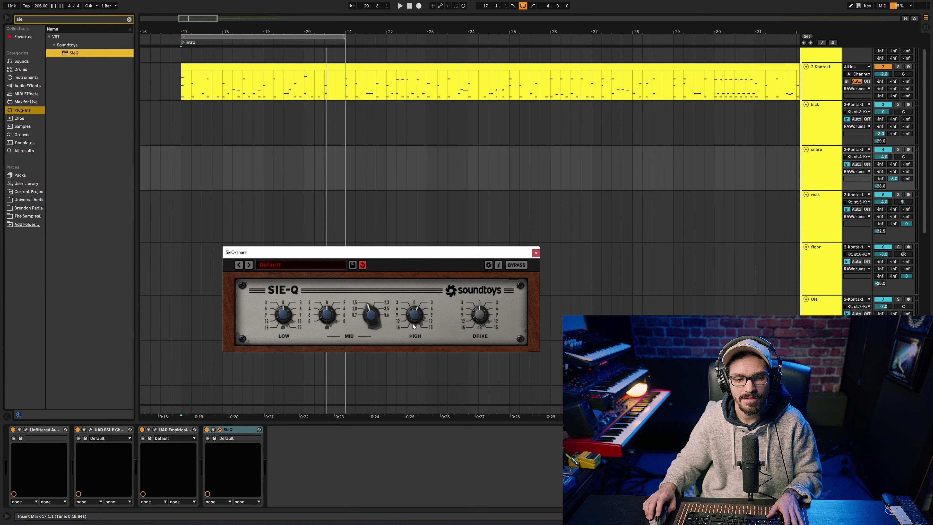
key(space)
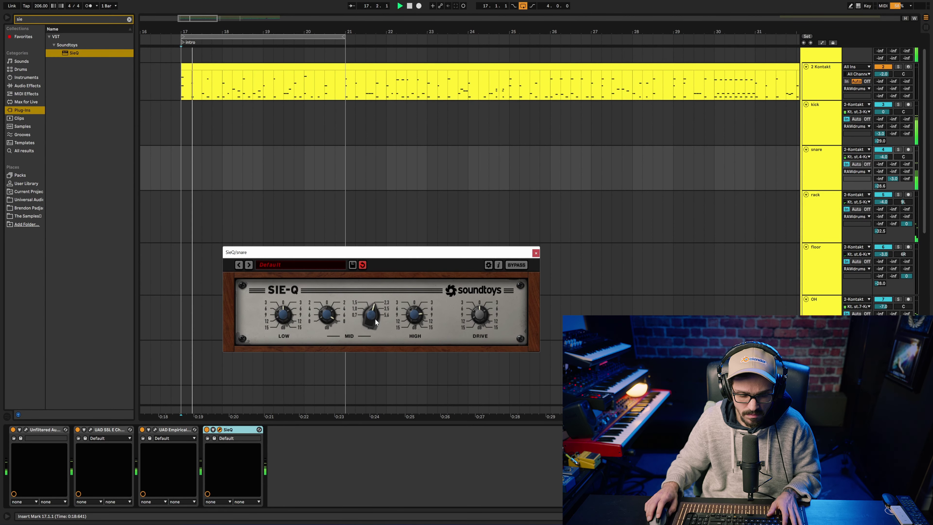
scroll(375, 319, up, 2)
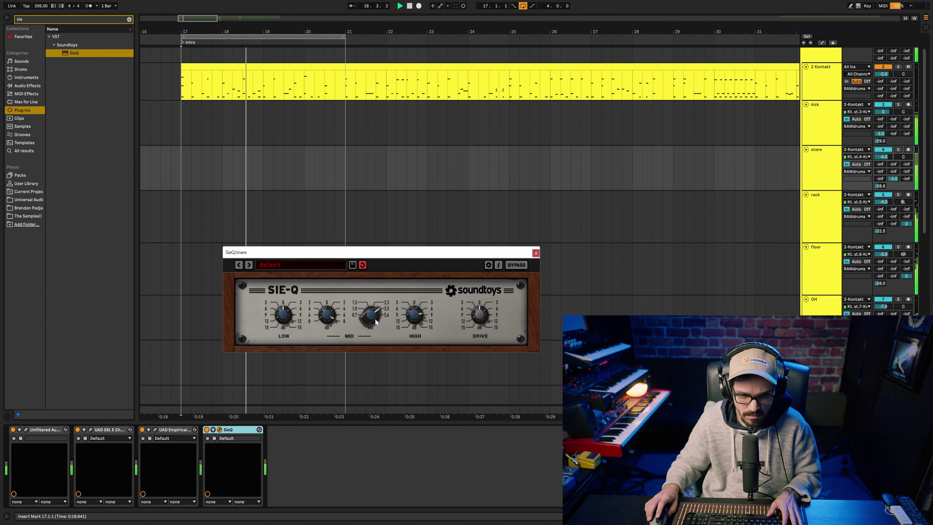
scroll(333, 318, down, 3)
Compare the snare with SieQ disabled and enabled during playback, and close the plug-in window.
click(207, 429)
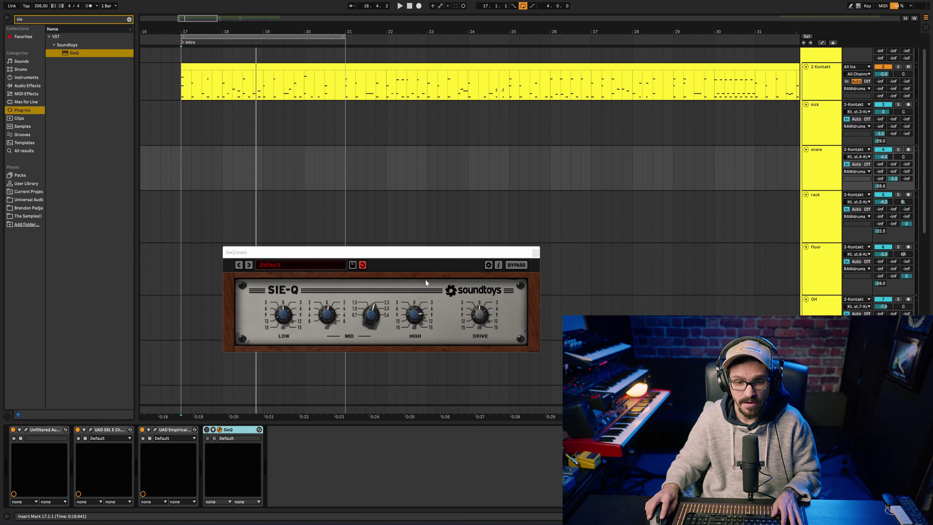
key(space)
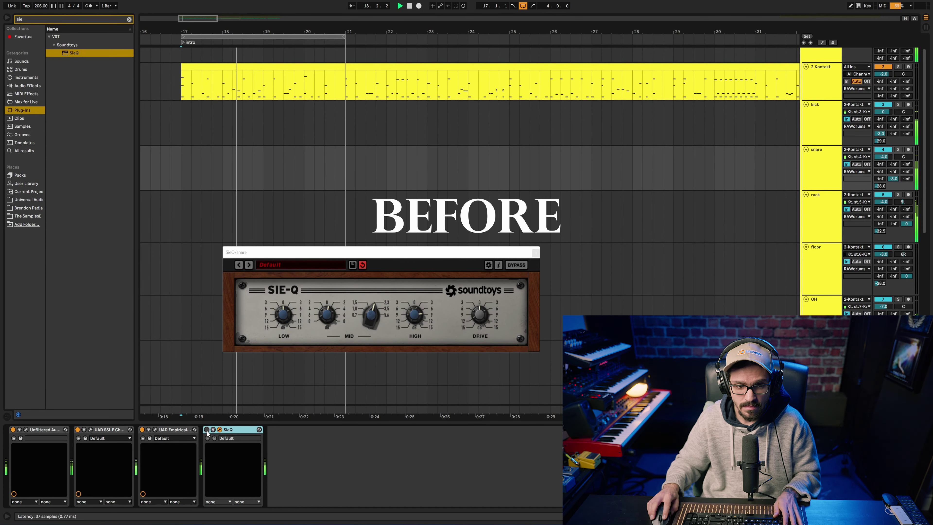
click(207, 429)
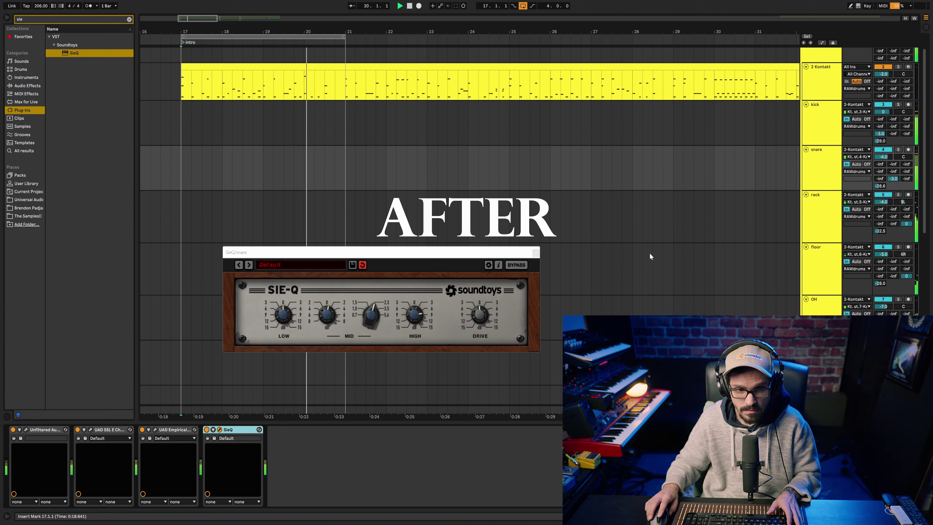
key(space)
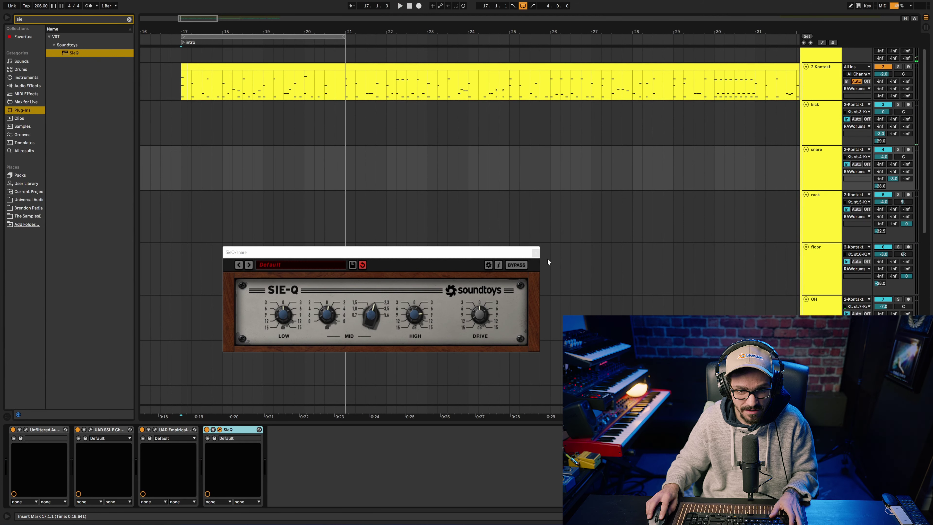
click(535, 253)
Load SieQ on the kick track and toggle it during playback to compare the sound.
click(819, 125)
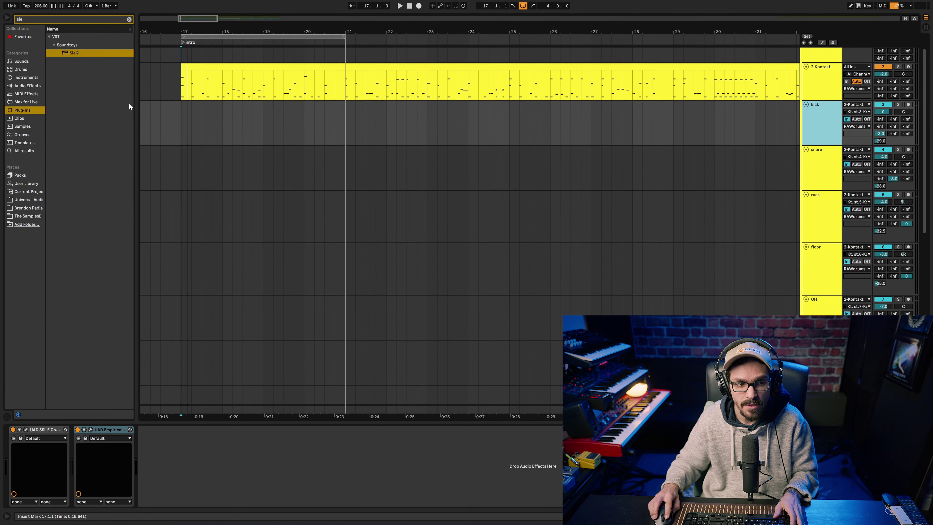
click(73, 53)
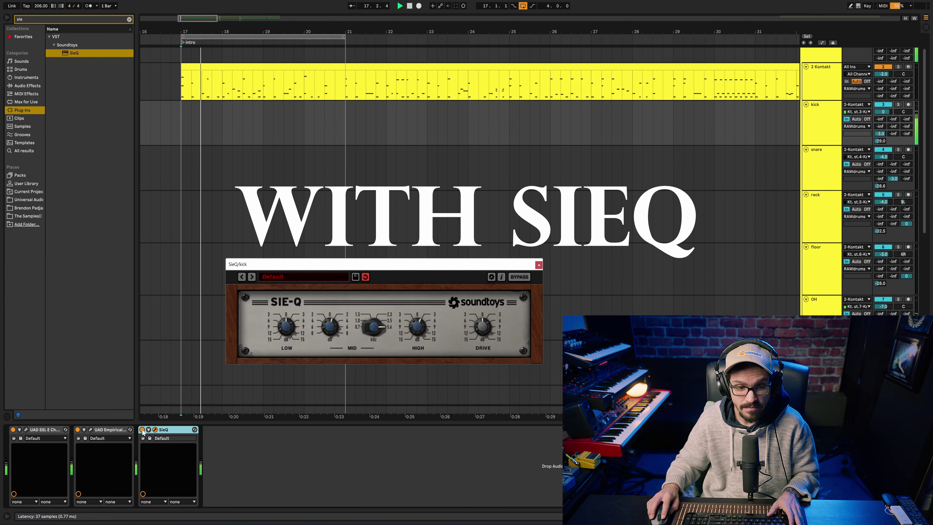
click(142, 430)
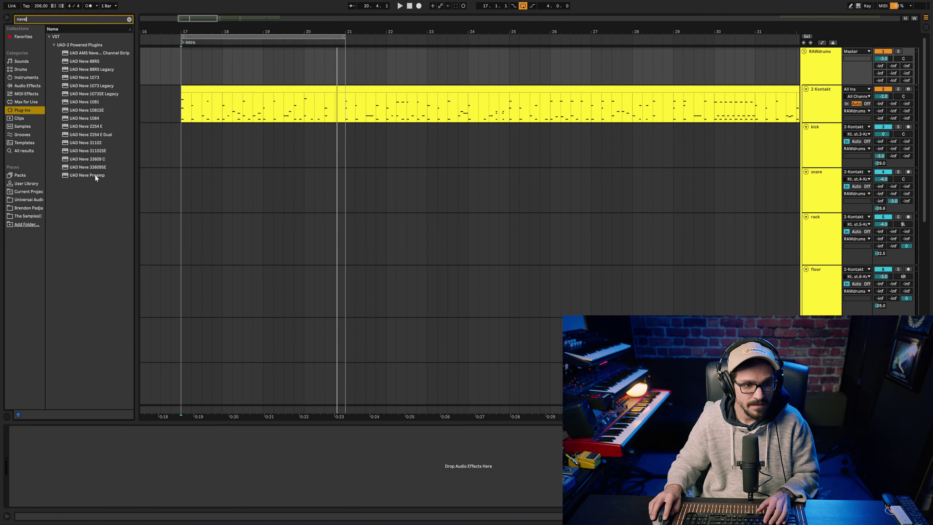
Load UAD Neve 33609 C on the RAWdrums bus and try the Compress 1 attack switch during playback.
double_click(88, 160)
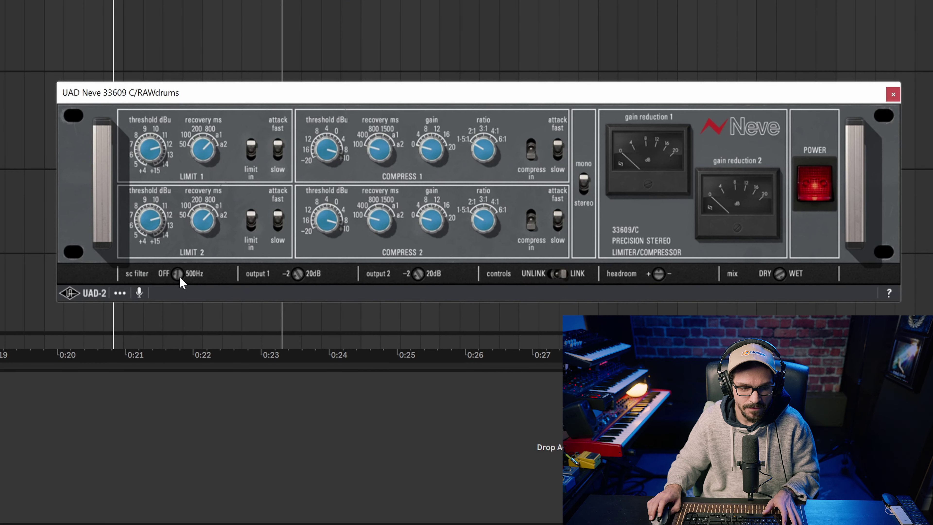
key(space)
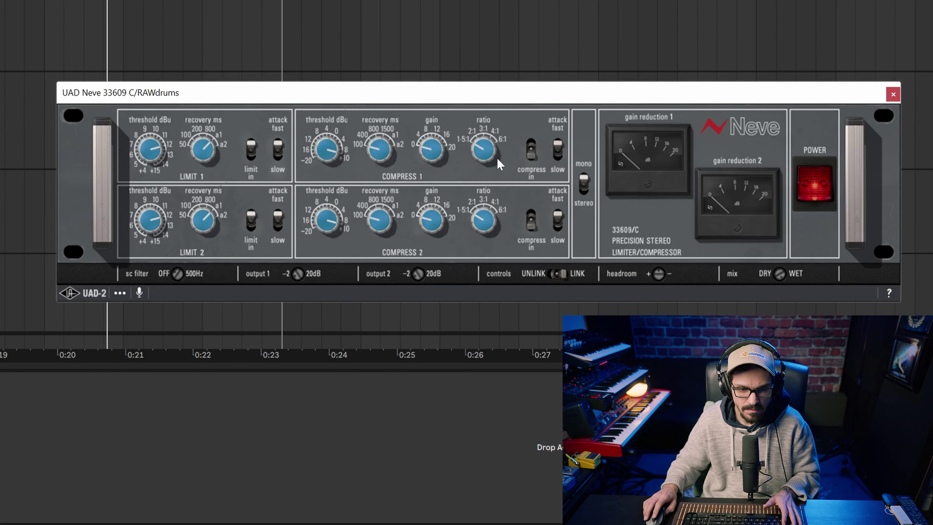
click(556, 153)
click(554, 144)
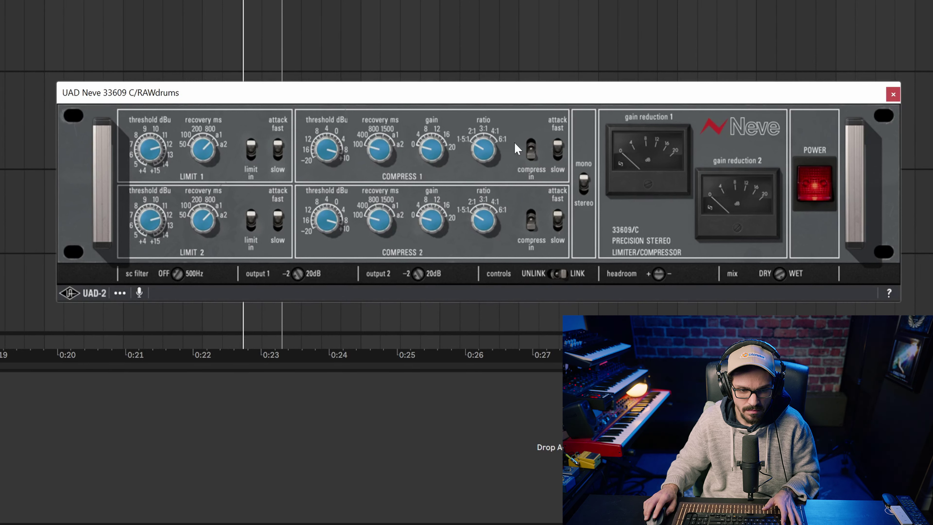
click(557, 149)
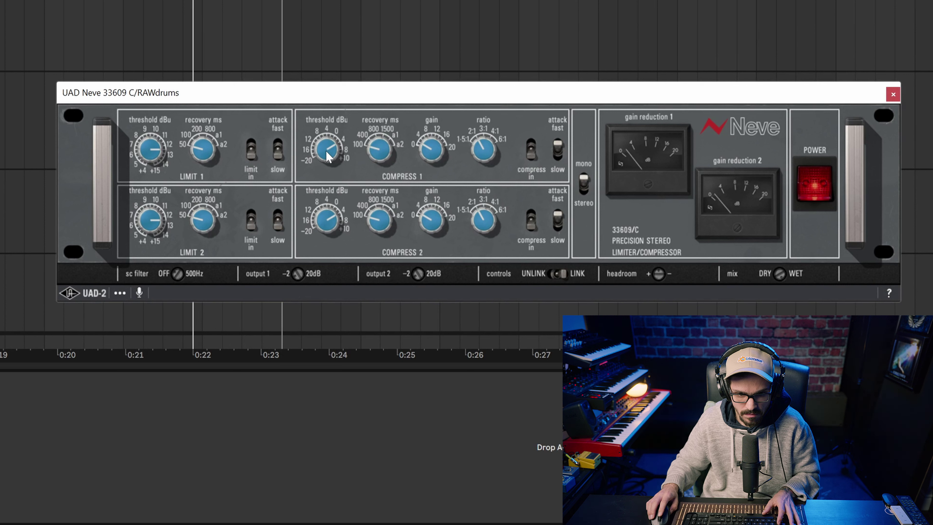
Adjust the Neve compressor's threshold and set its ratio to 3:1.
scroll(325, 150, up, 1)
scroll(479, 150, down, 1)
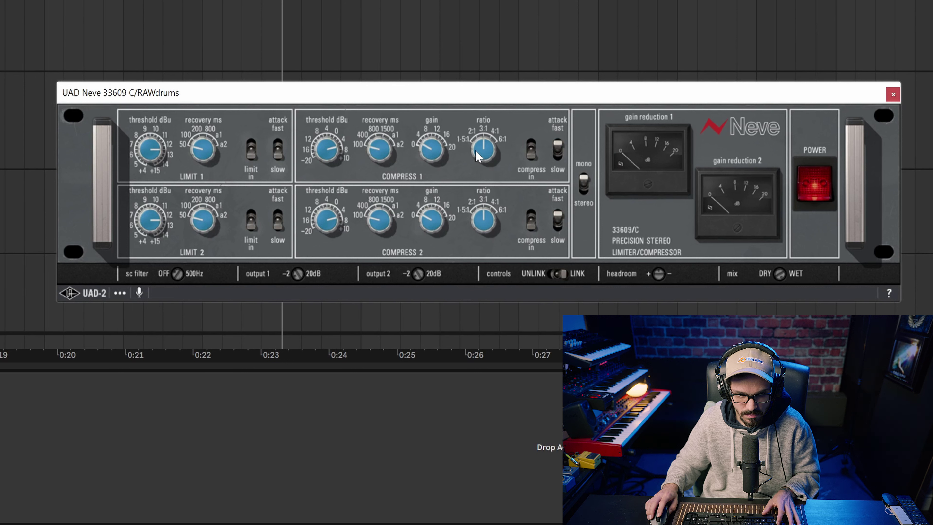
Compare the drum bus with the Neve 33609 C enabled and disabled during playback.
scroll(478, 154, down, 1)
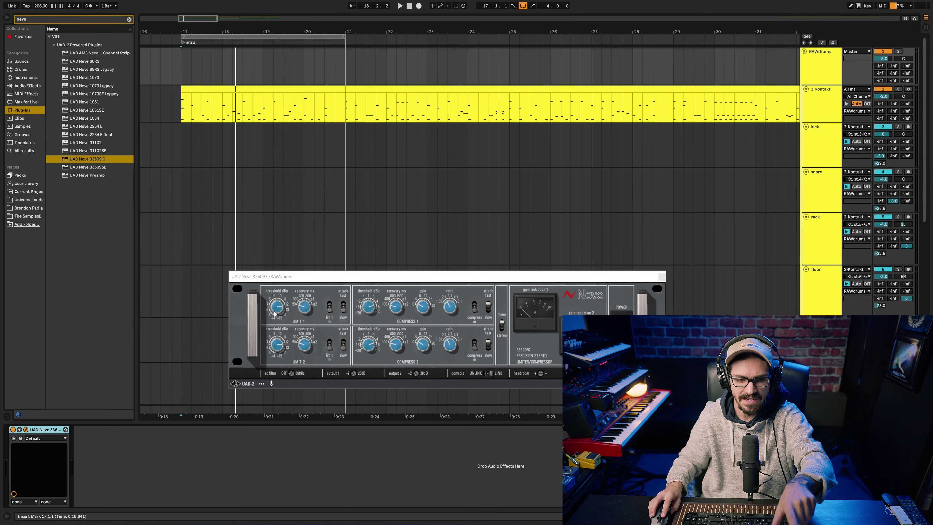
key(space)
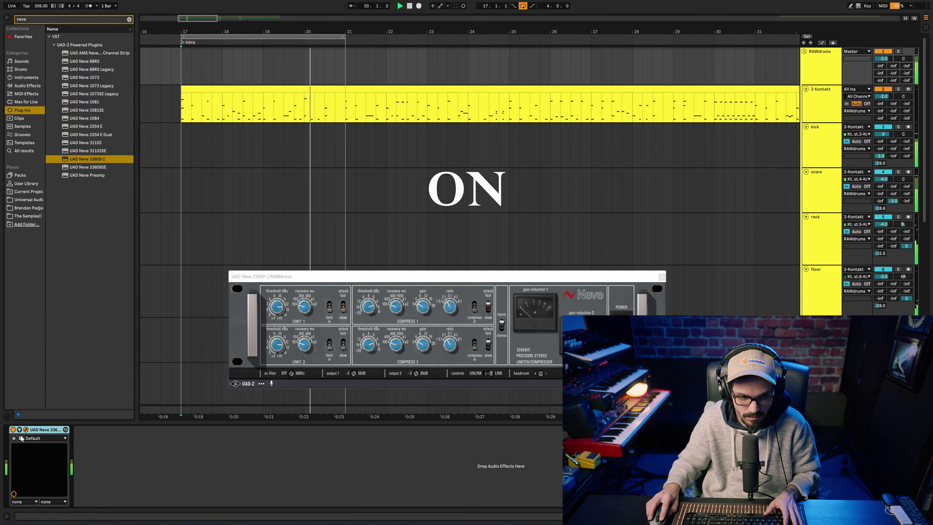
click(13, 429)
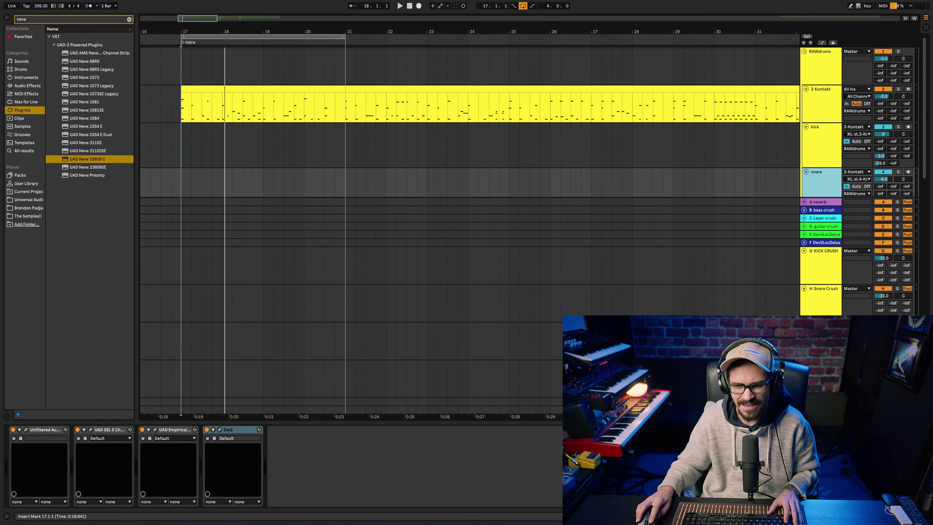
Load ValhallaPlate in Brass mode on a new return track with the snare's send at 0, and close the plug-in window.
click(395, 64)
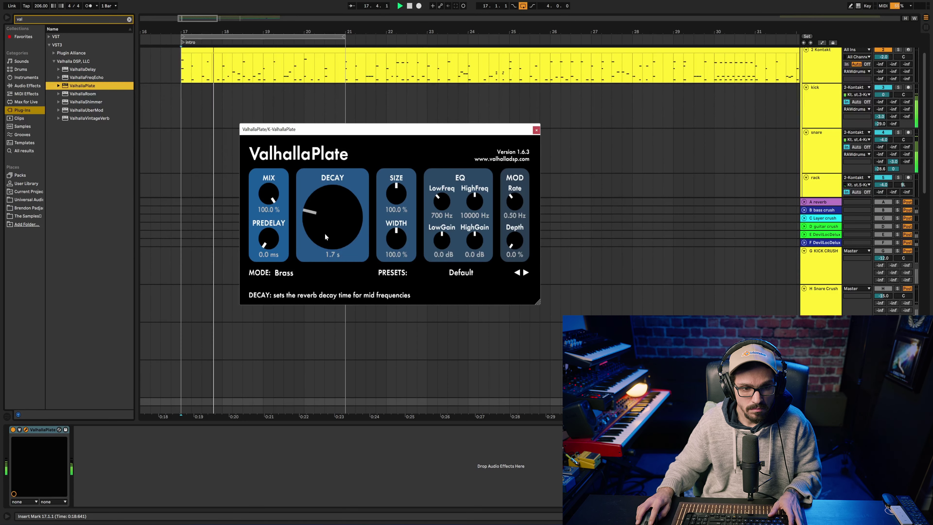
key(space)
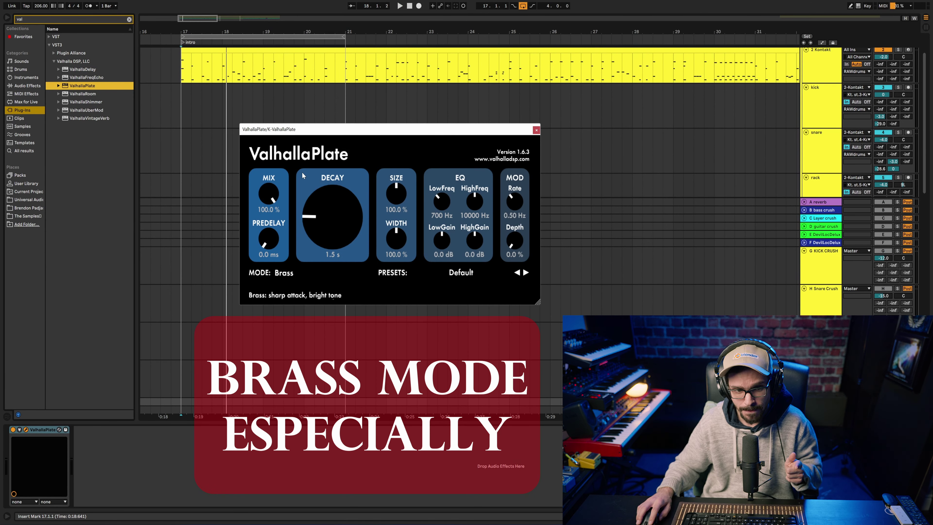
click(536, 130)
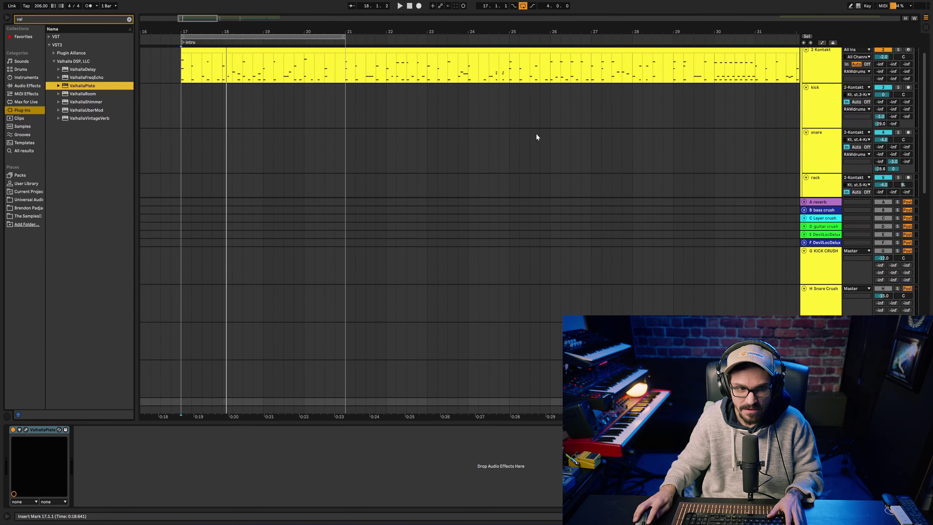
Find the FabFilter plug-ins in the browser and load Pro-Q 3 after ValhallaPlate on the reverb return.
key(BackSpace)
key(BackSpace)
key(BackSpace)
text(fab)
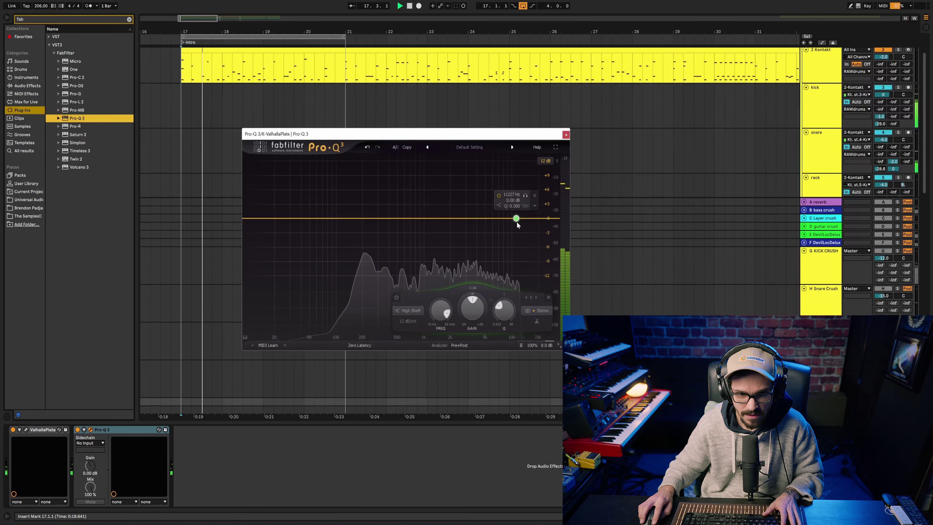
Shape a high-shelf cut with a Q of 0.663 in Pro-Q 3 to darken the plate reverb during playback, and close the plug-in.
drag(517, 219, 508, 233)
drag(505, 309, 504, 318)
scroll(504, 318, up, 5)
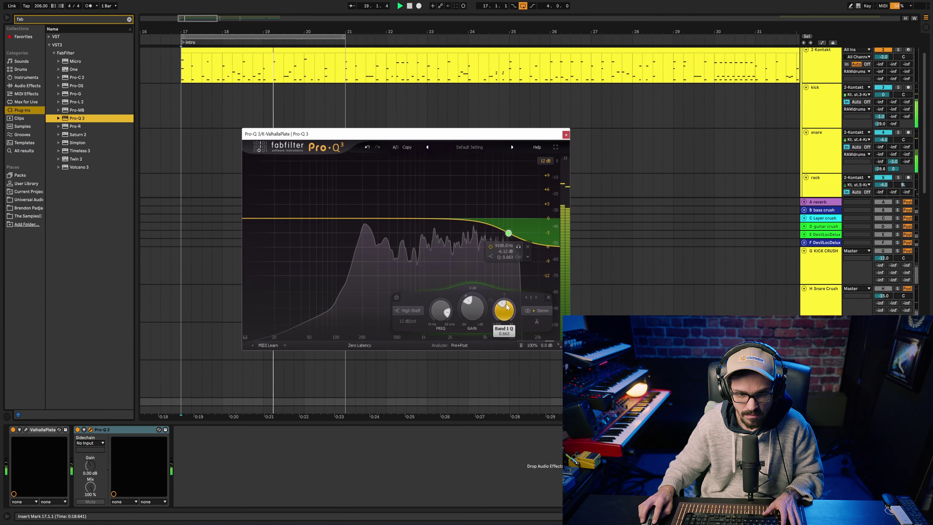
drag(508, 233, 488, 243)
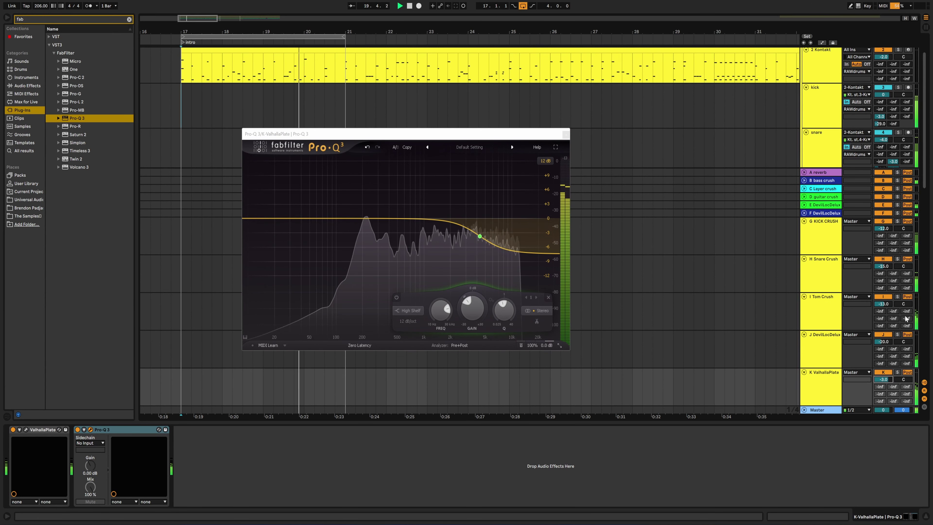
click(566, 134)
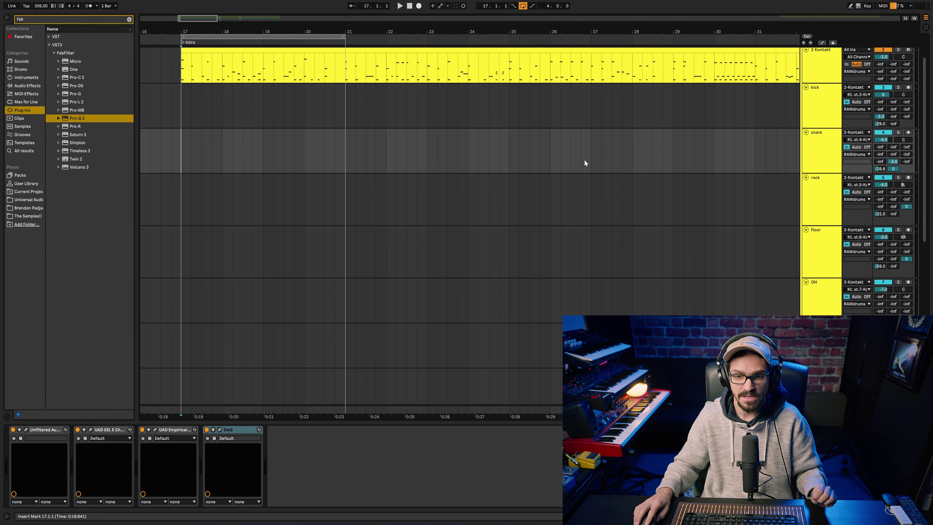
Select the Low End track and open its kick-sidechained Trackspacer 2.5 to examine the settings.
scroll(665, 147, down, 2)
scroll(665, 145, up, 4)
click(825, 154)
scroll(828, 163, down, 12)
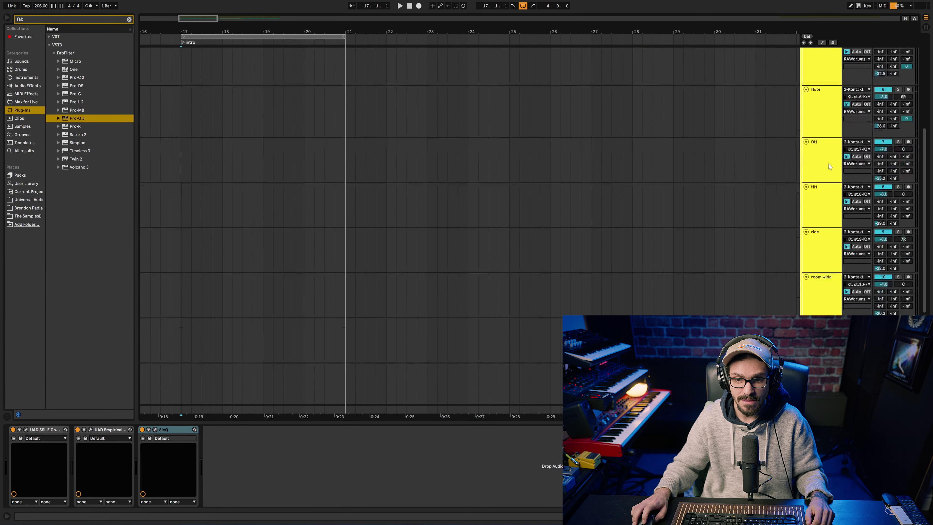
click(817, 314)
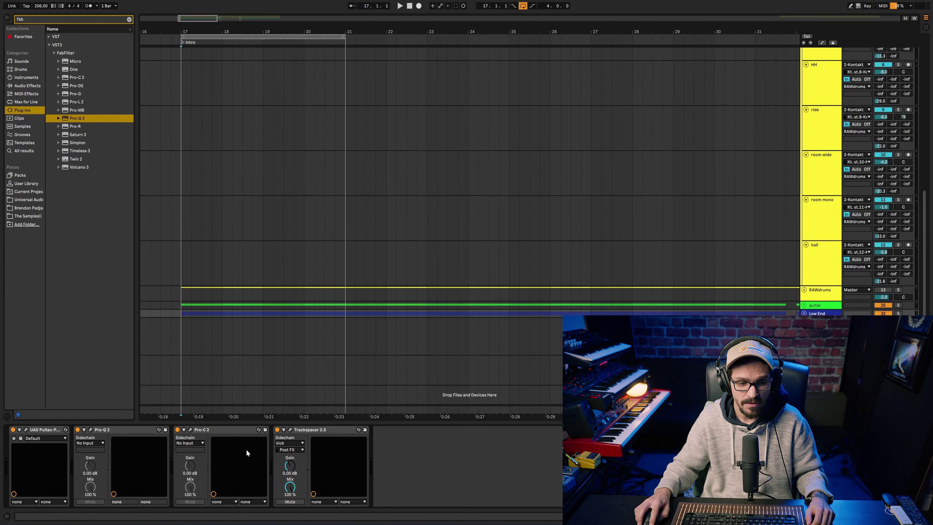
click(290, 429)
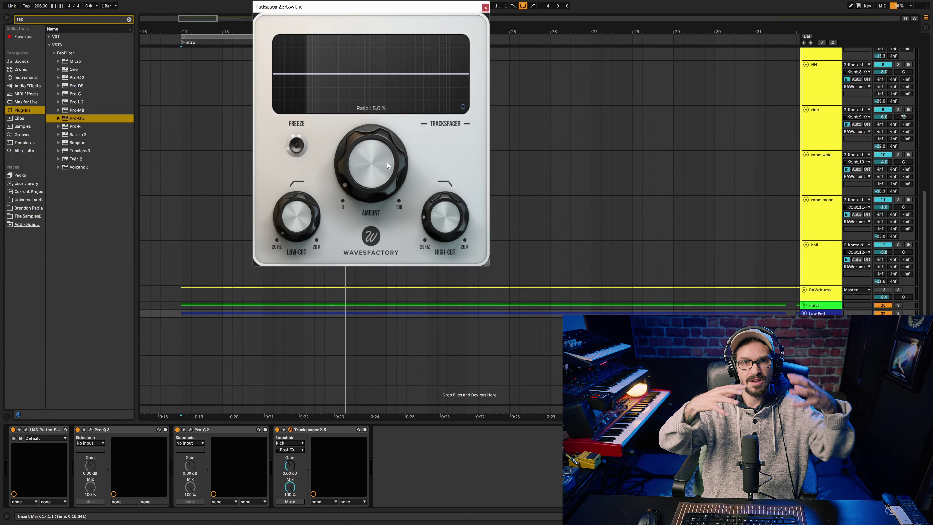
Examine the amount, low-cut and high-cut of the guitar track's snare-sidechained Trackspacer and listen to the guitar during playback.
key(Up)
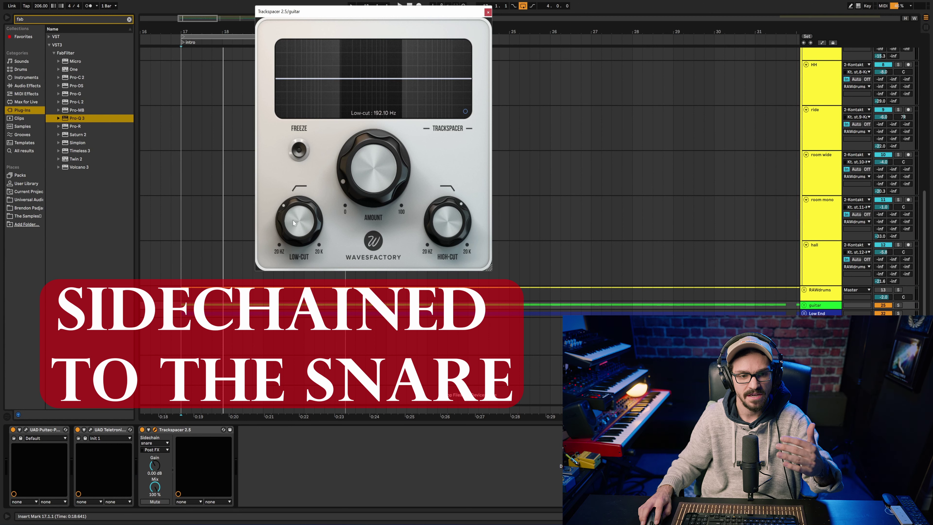
mouse_move(462, 221)
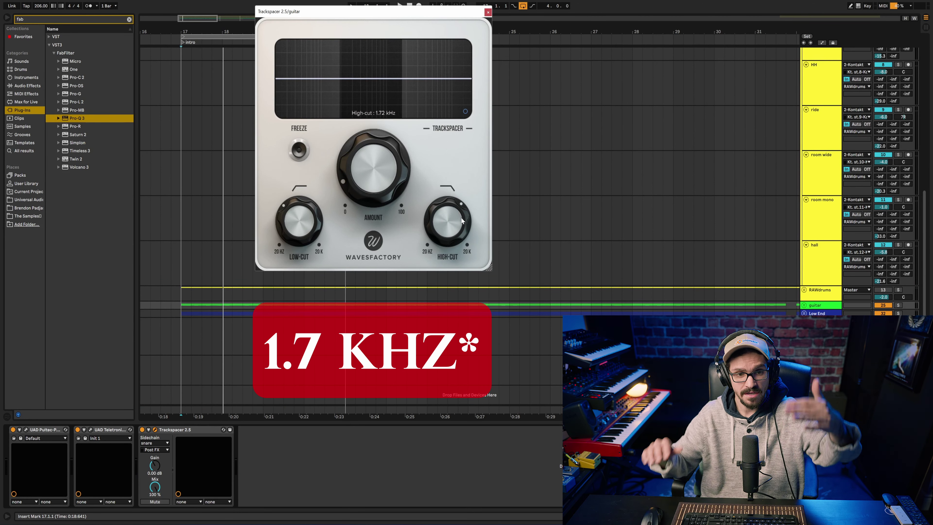
key(space)
mouse_move(378, 159)
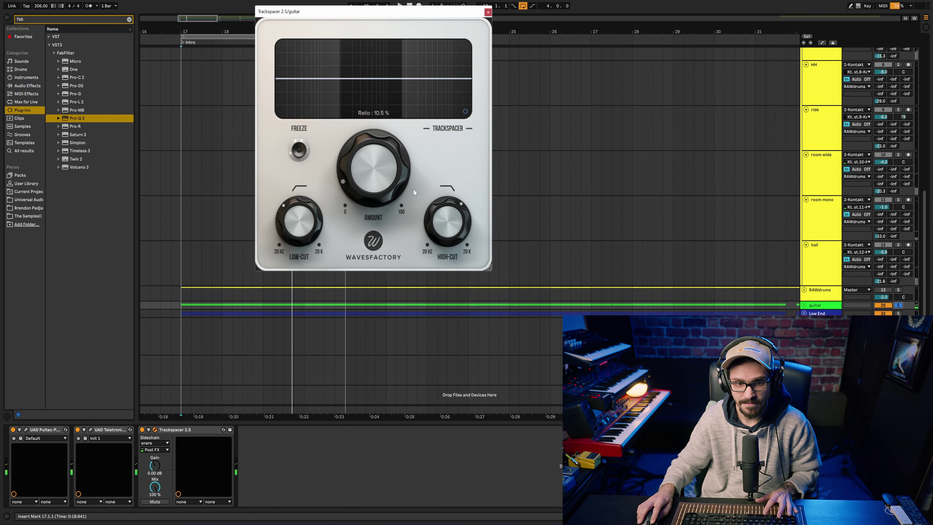
Load FabFilter Pro-MB on the Low End track and add a compression band extending down to the lowest frequencies.
key(Down)
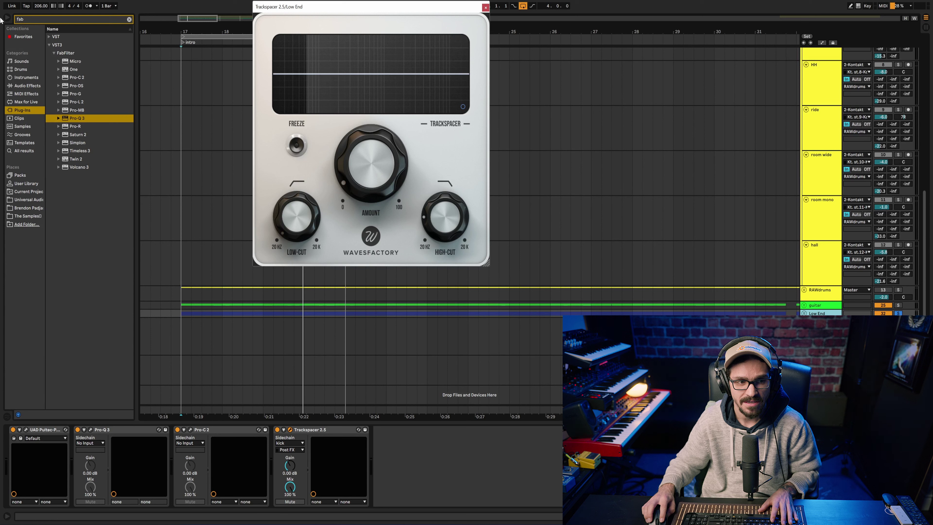
key(Up)
key(Return)
click(314, 94)
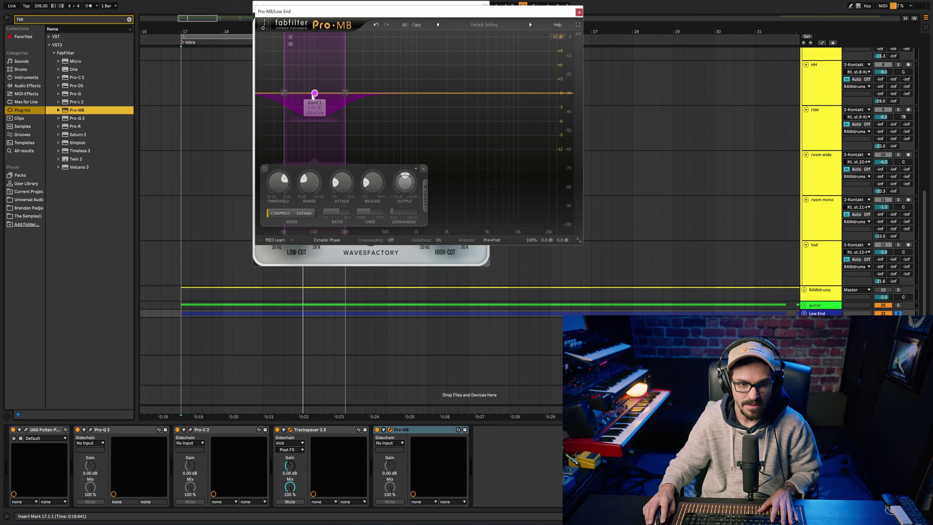
drag(314, 93, 257, 94)
Set the Pro-MB band's side chain to external with the kick as input, audition it during playback, and close the plug-in.
click(425, 191)
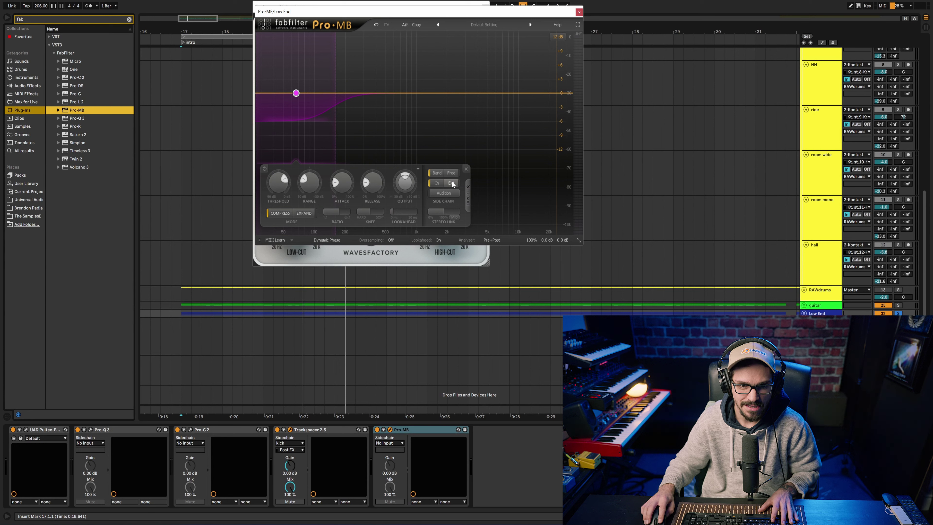
click(389, 443)
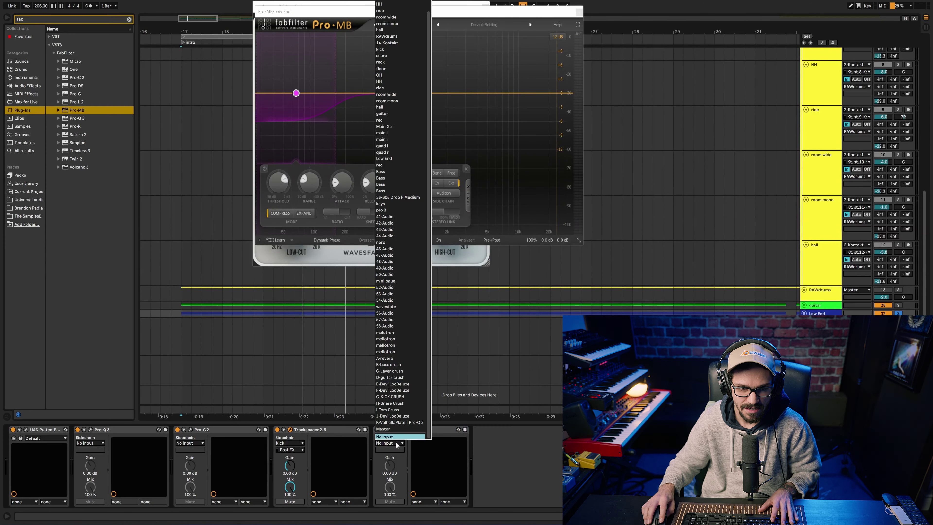
click(380, 49)
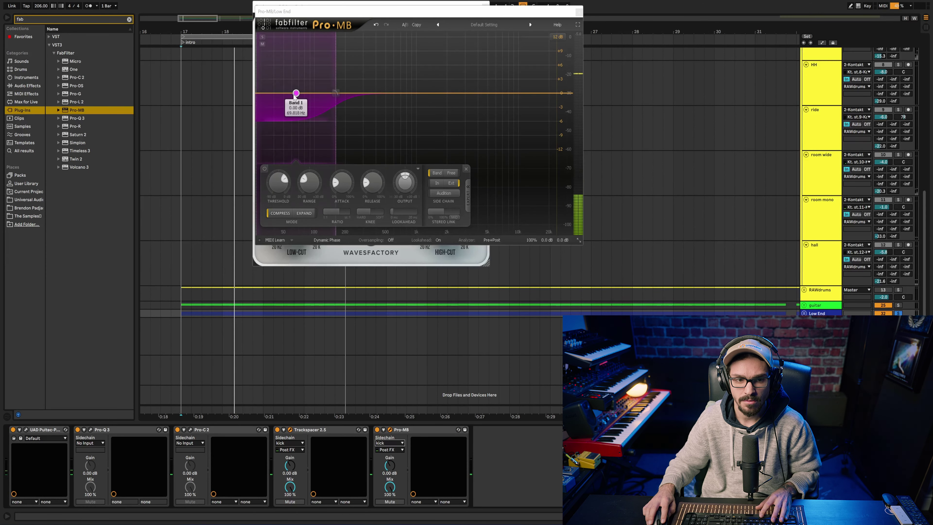
key(space)
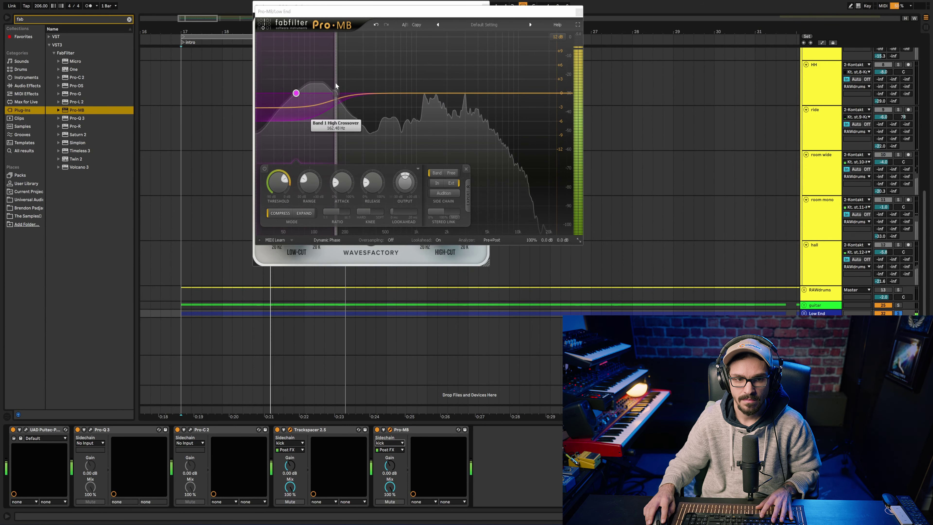
click(579, 12)
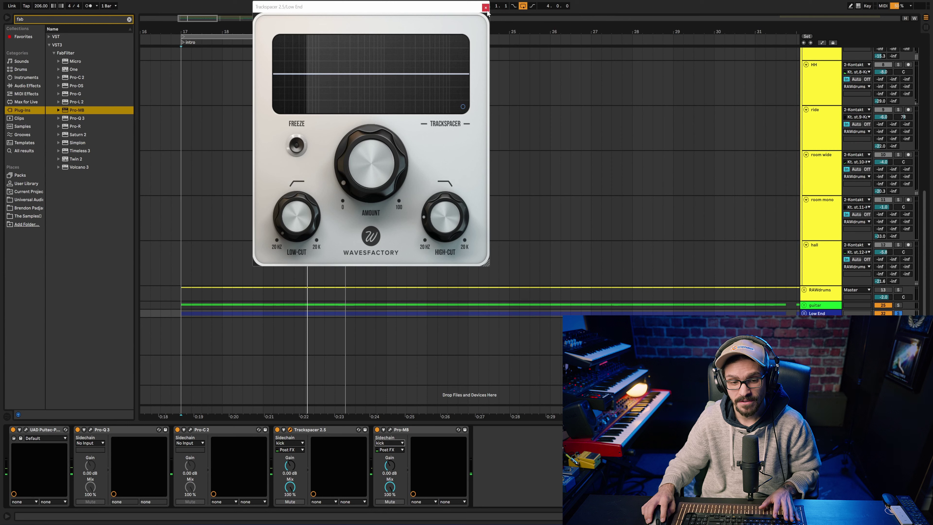